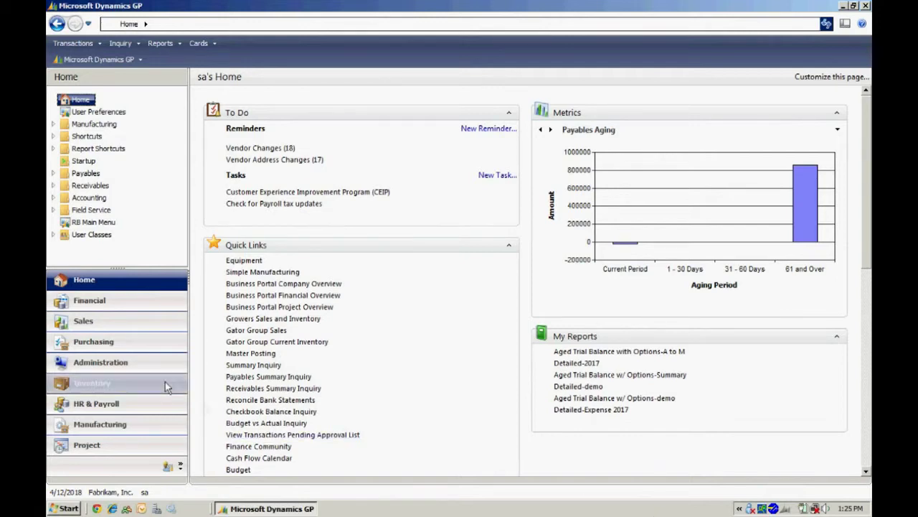
Set up Fabrikam (TWO) to originate intercompany entries with American Distribution, fill the Due To/Due From accounts, and save.
click(124, 359)
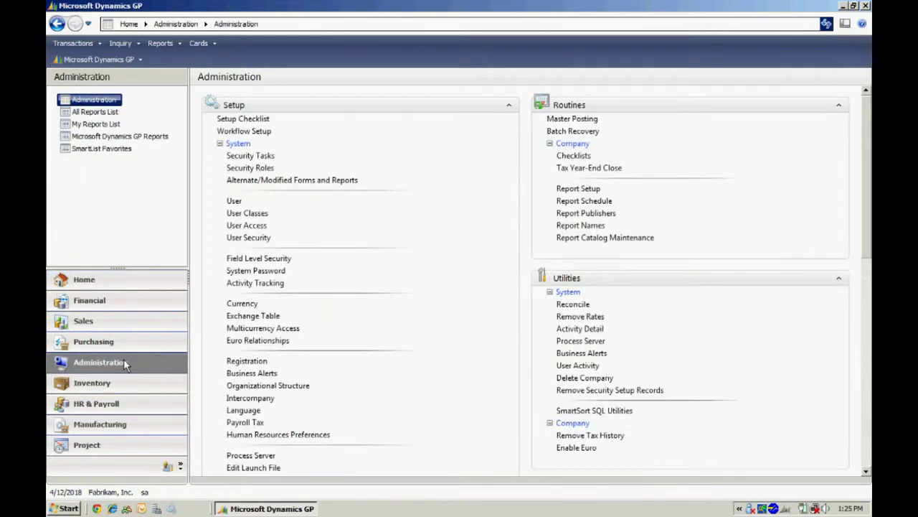
click(264, 401)
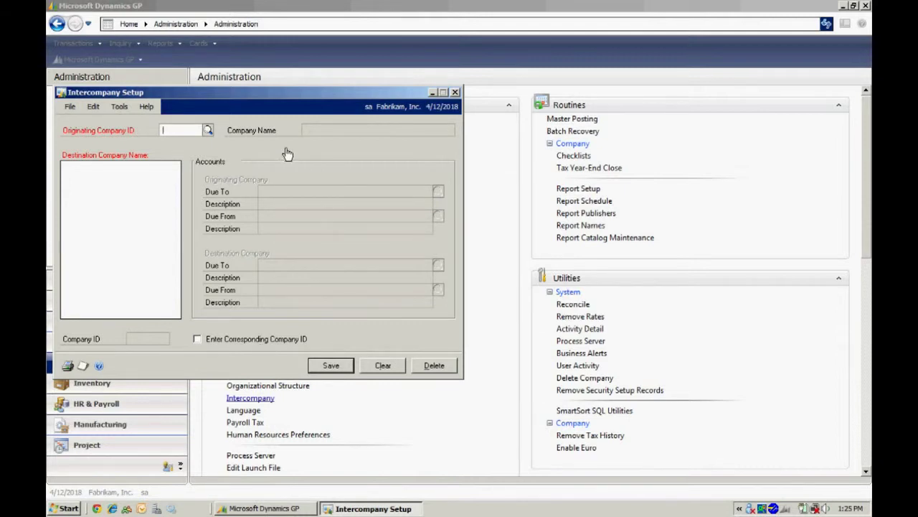
click(208, 130)
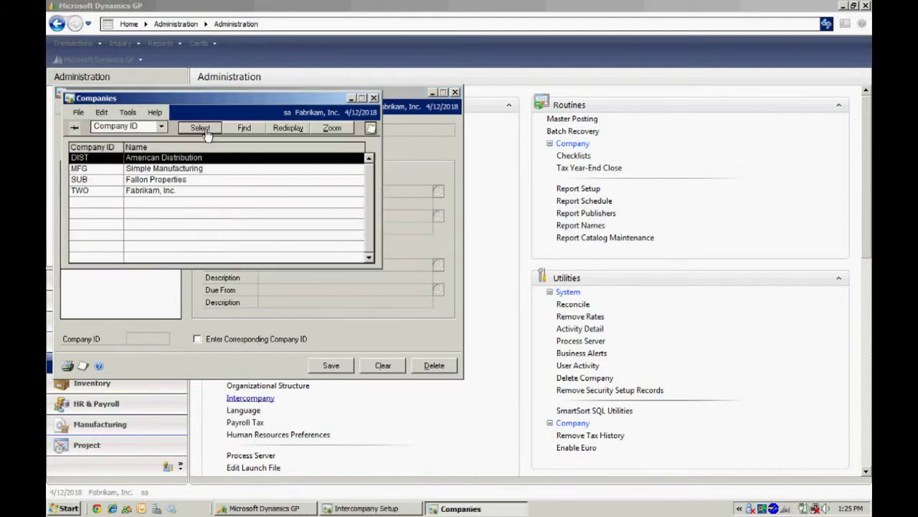
double_click(157, 190)
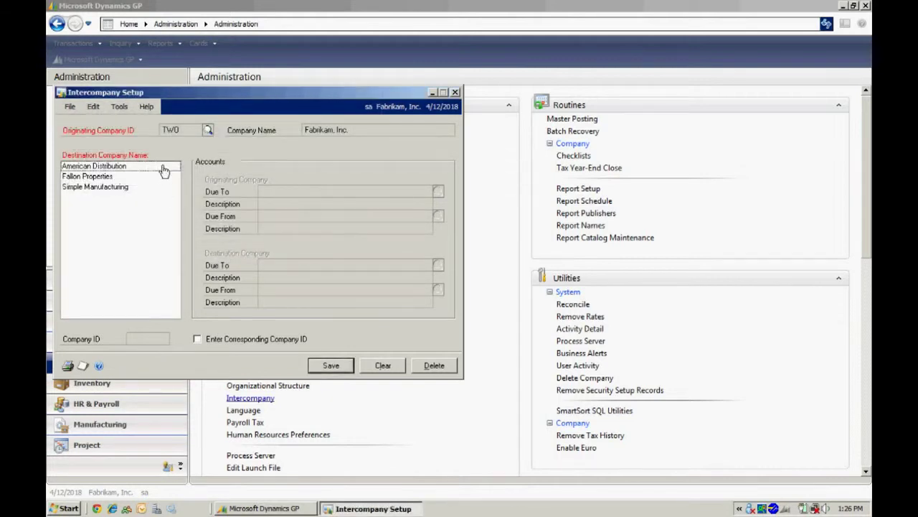
click(145, 172)
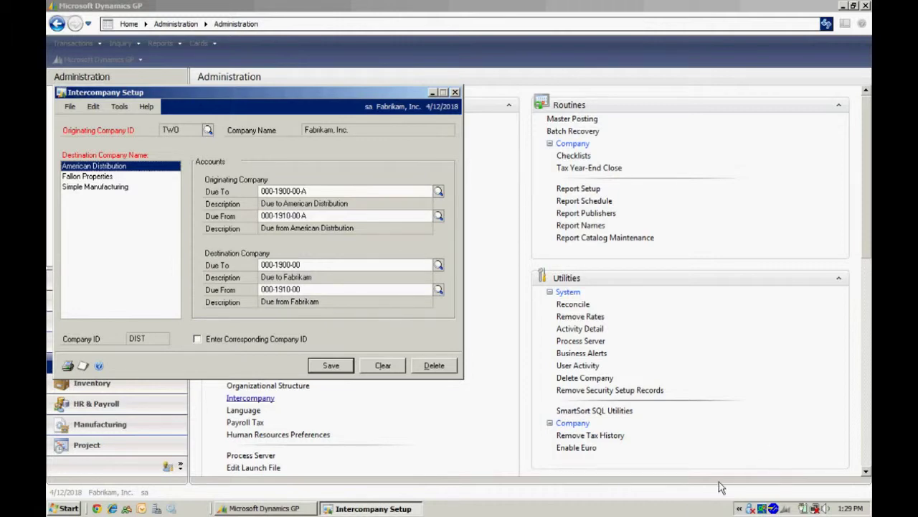
click(331, 365)
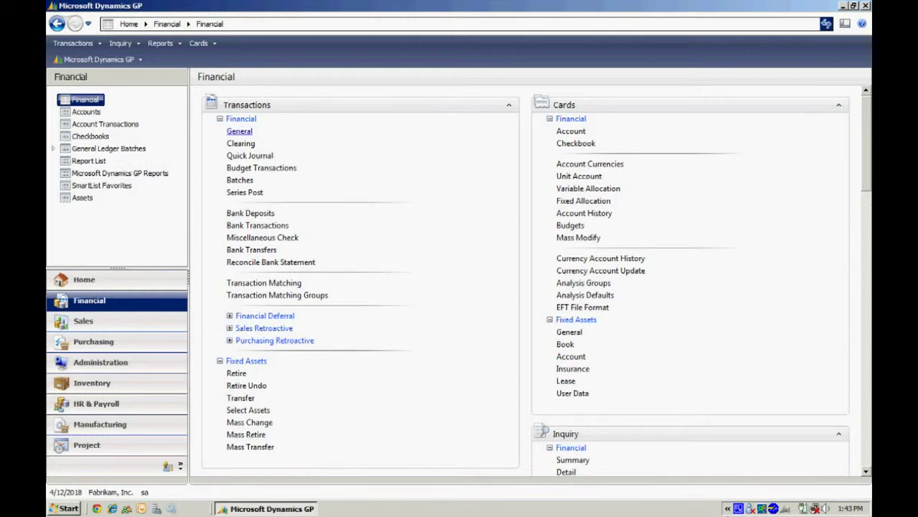
Start an intercompany general journal entry in batch STEVE with reference 'Allocate Costs to Am Dist'.
click(237, 132)
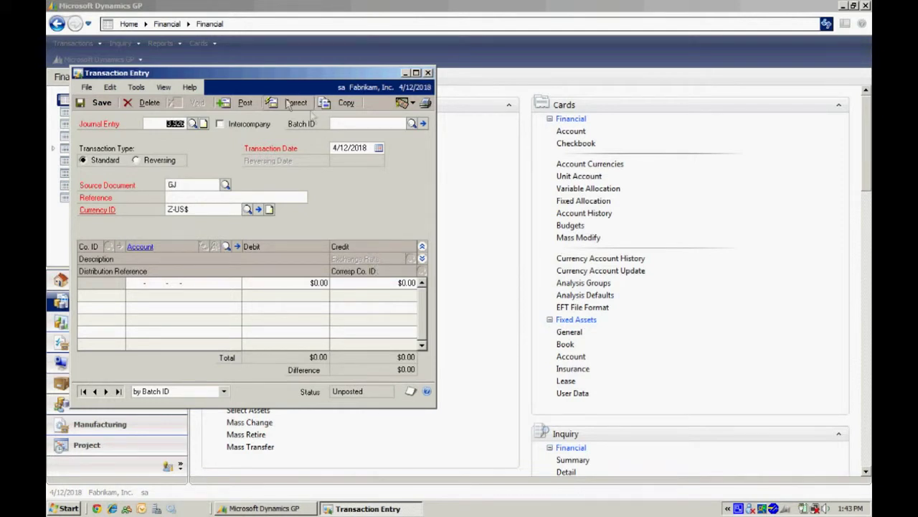
click(221, 124)
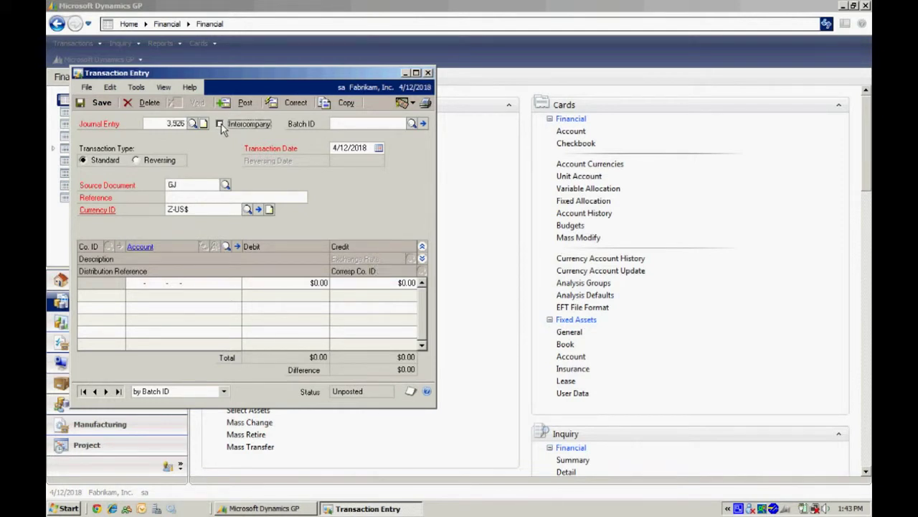
click(346, 124)
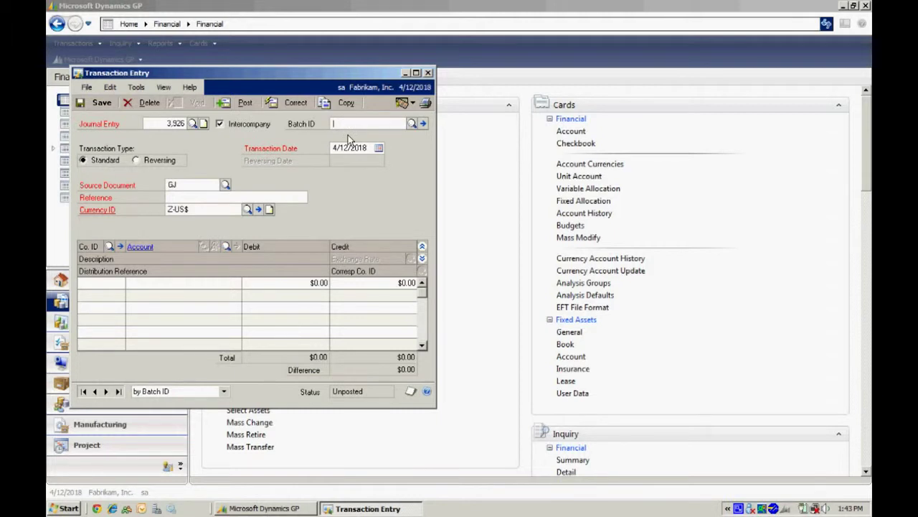
text(STEVE)
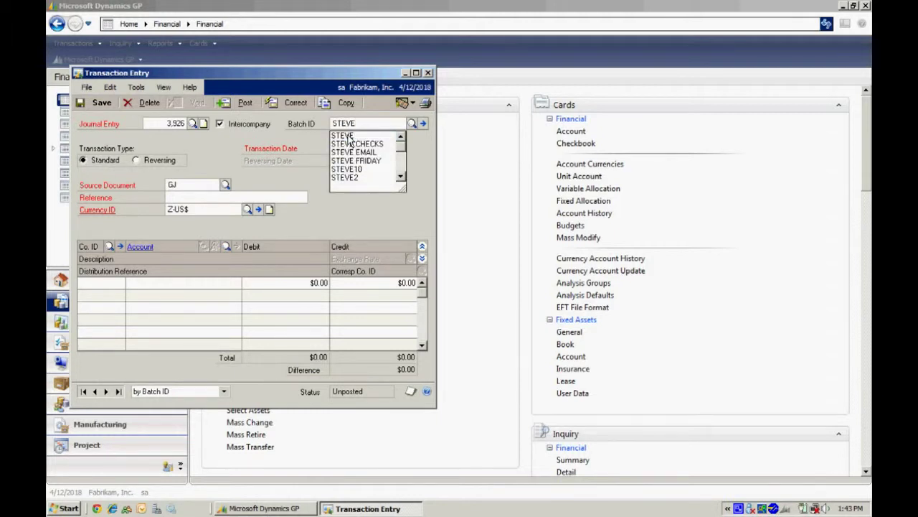
key(Tab)
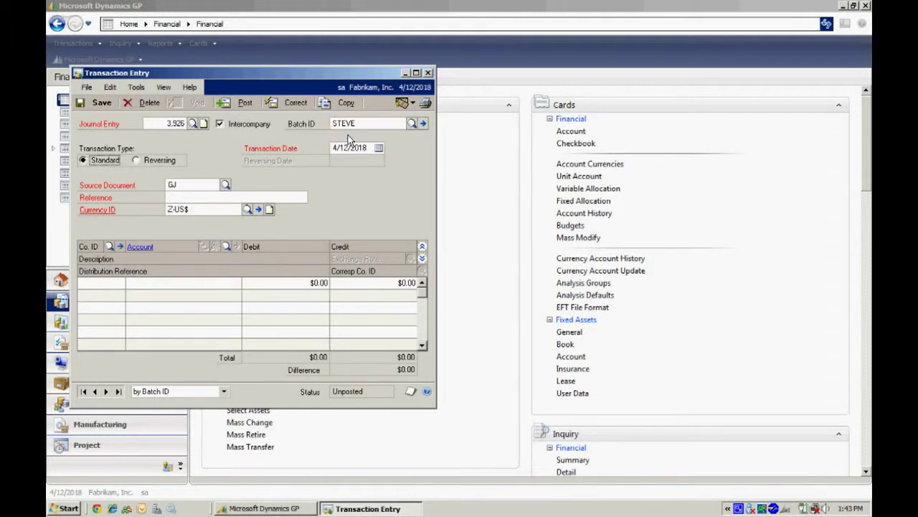
key(Tab)
key(Tab)
click(227, 196)
text(Allocate Costs to Am Dist)
key(Tab)
key(Tab)
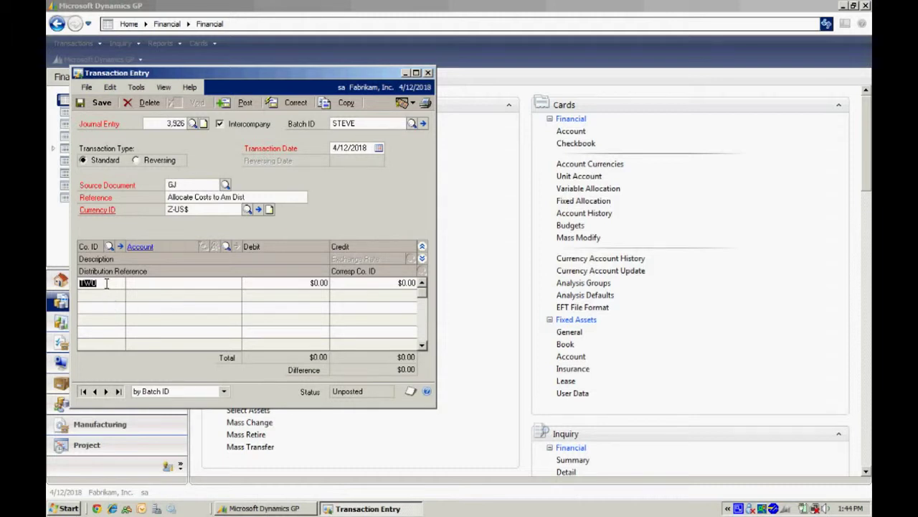
Credit Fabrikam account 000-6780-00-A for 3,500 on the first line, found by description search 'misc'.
click(158, 282)
click(227, 246)
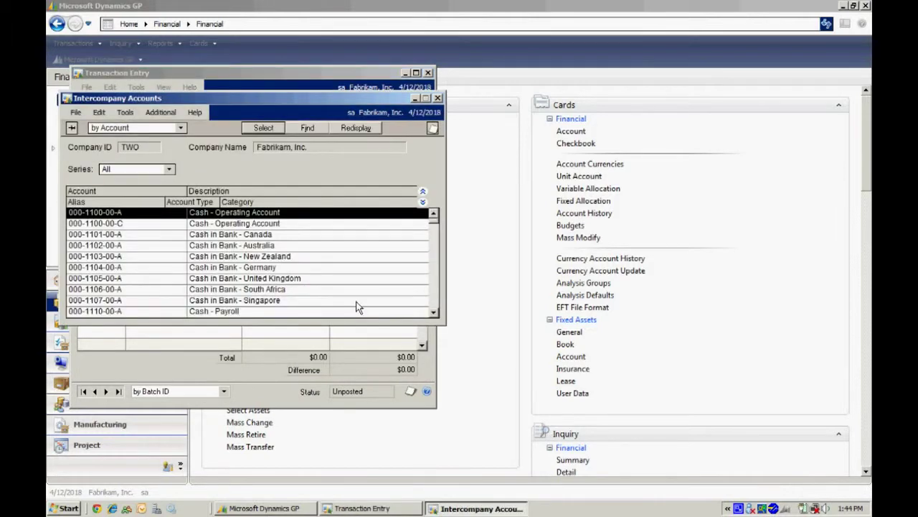
click(307, 127)
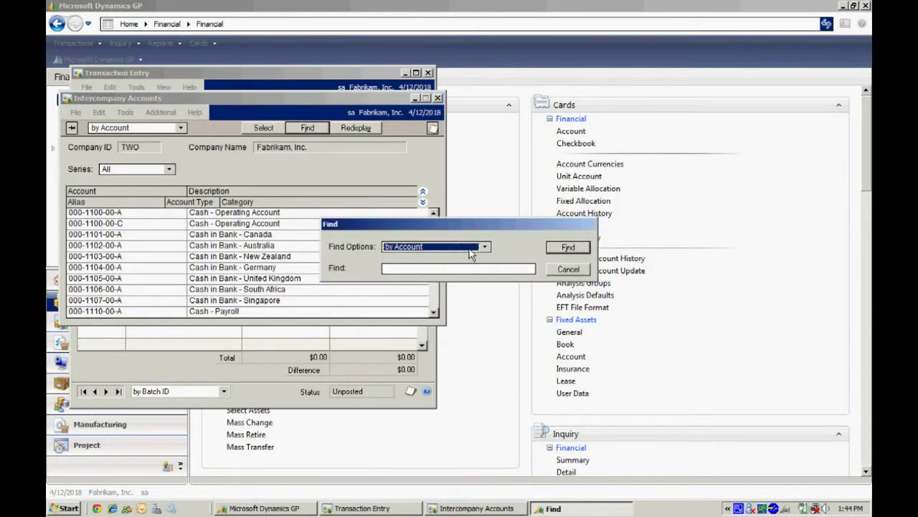
click(474, 247)
click(474, 258)
click(462, 269)
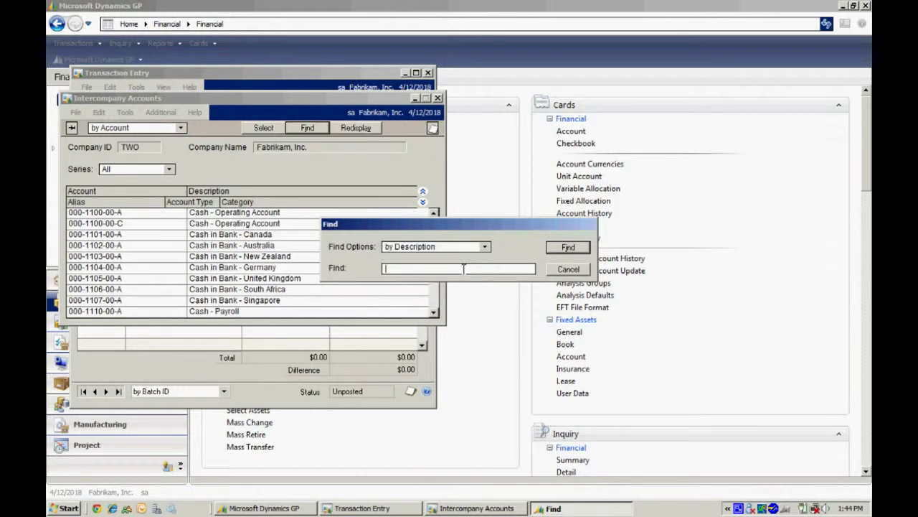
text(misc)
click(568, 247)
double_click(294, 212)
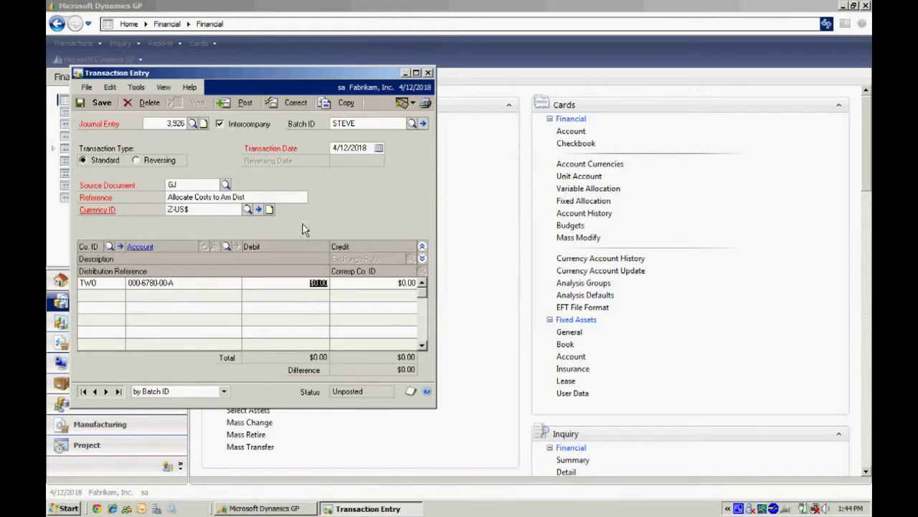
key(Tab)
text(3500)
key(Tab)
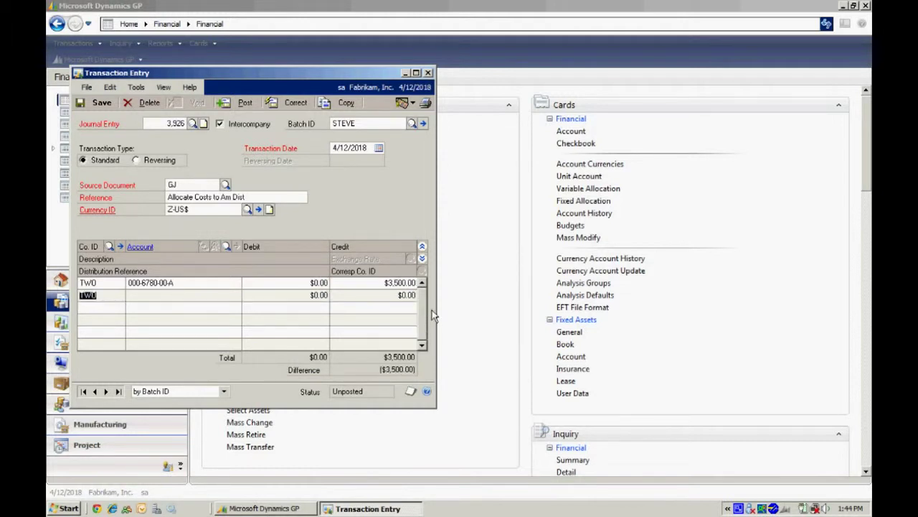
Show line details and set the second line's company to American Distribution (DIST).
click(422, 258)
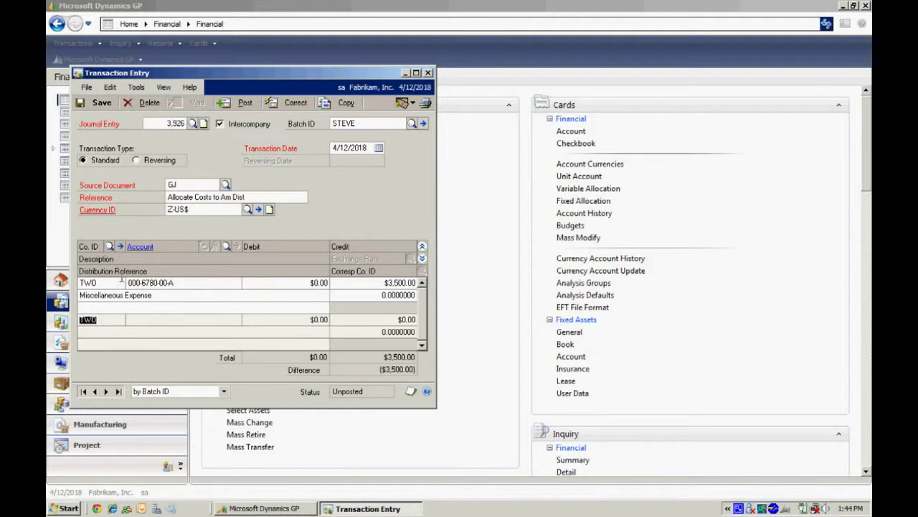
click(107, 247)
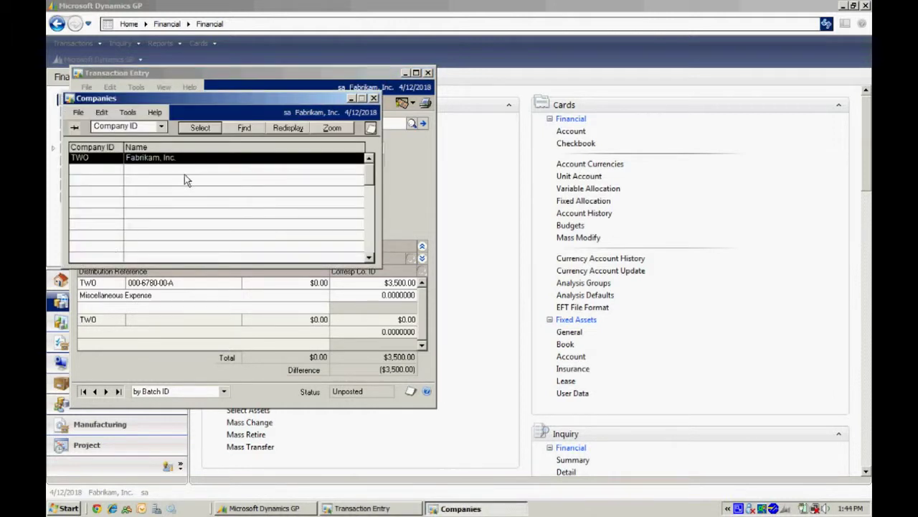
click(100, 159)
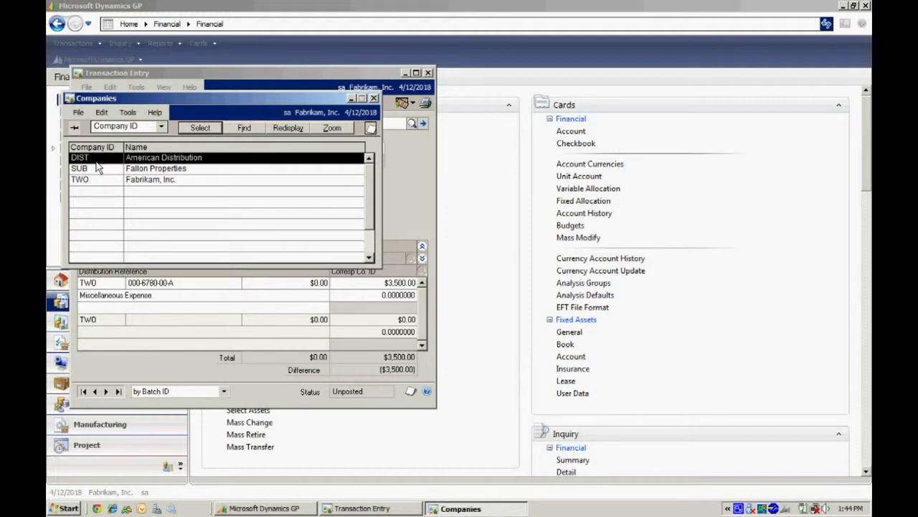
click(200, 128)
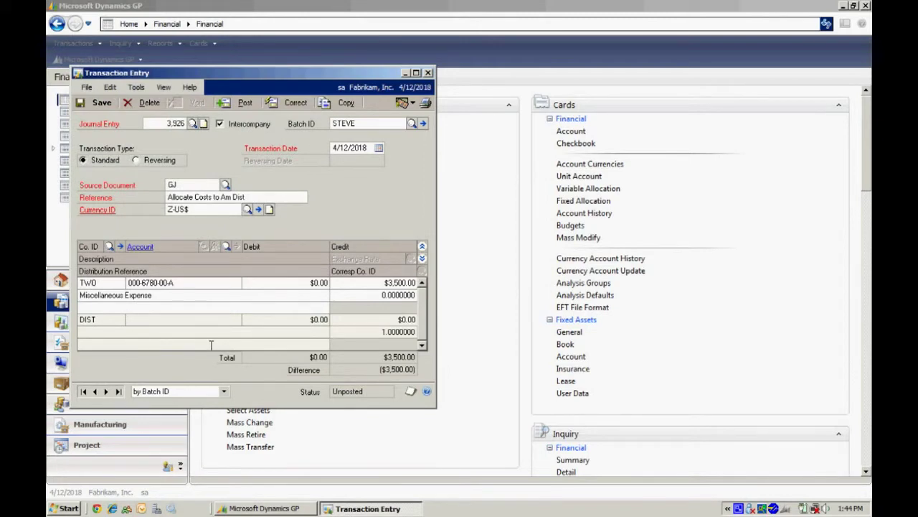
Debit DIST Miscellaneous account 000-5555-00 for $3,500.00, found by description search 'misc'.
click(226, 247)
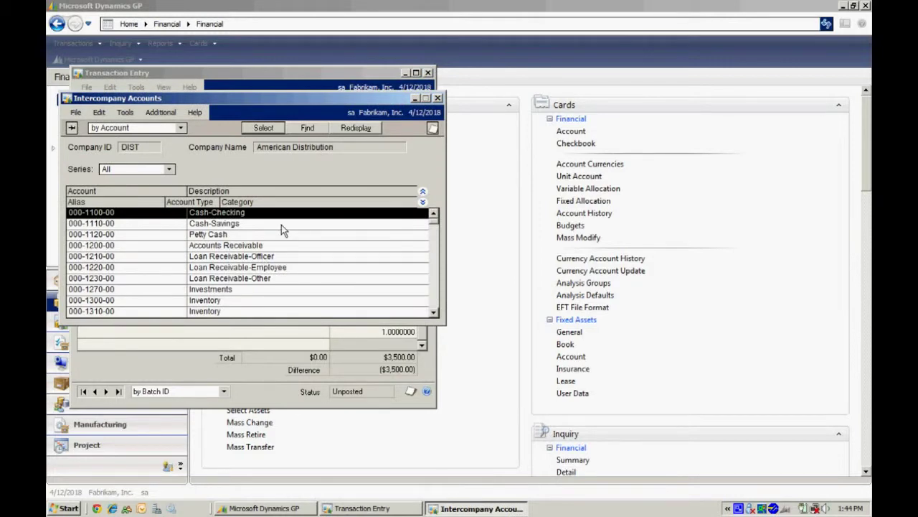
click(315, 129)
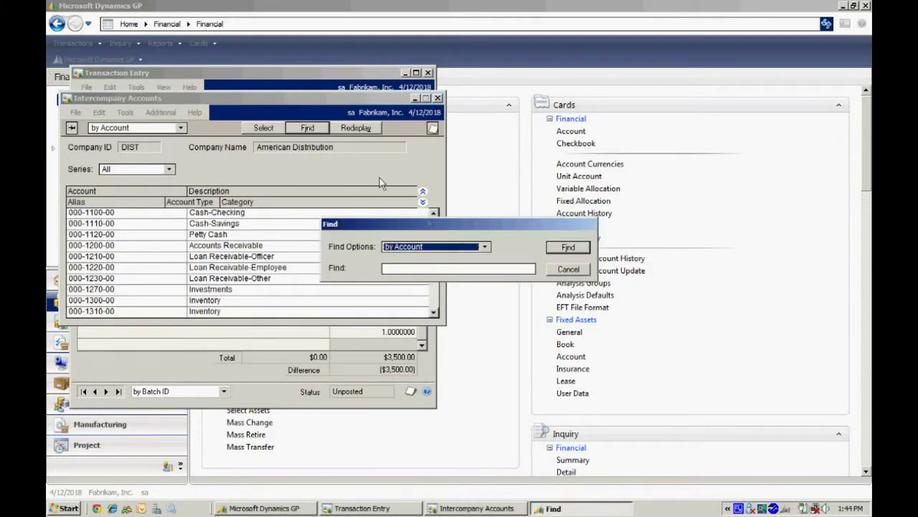
click(469, 247)
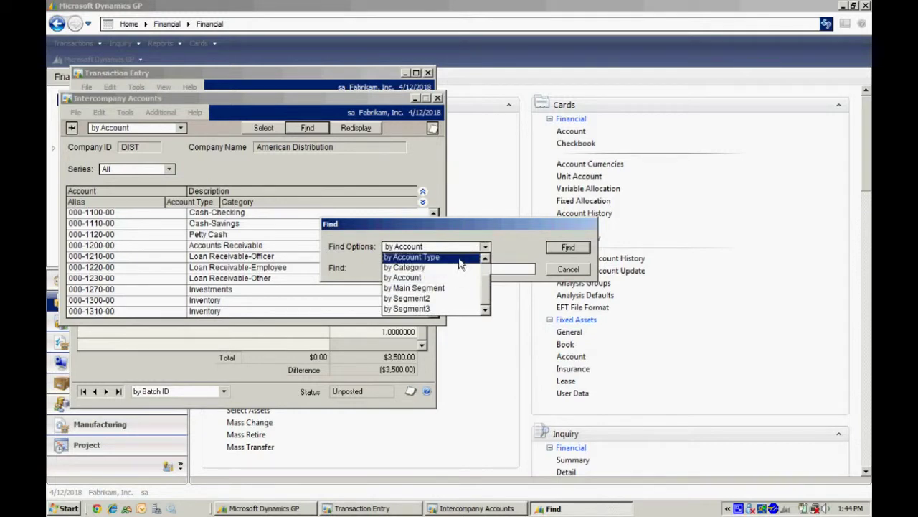
click(459, 257)
click(486, 246)
click(486, 259)
click(486, 259)
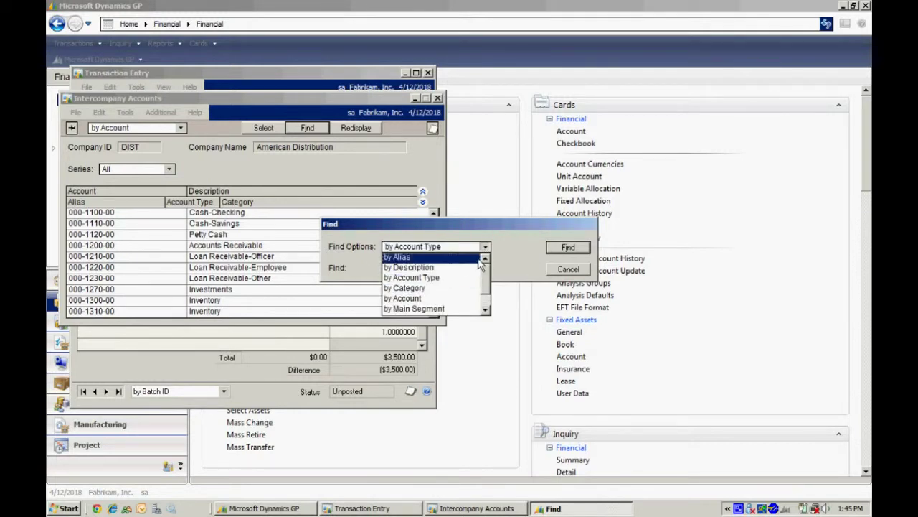
click(446, 266)
text(misc)
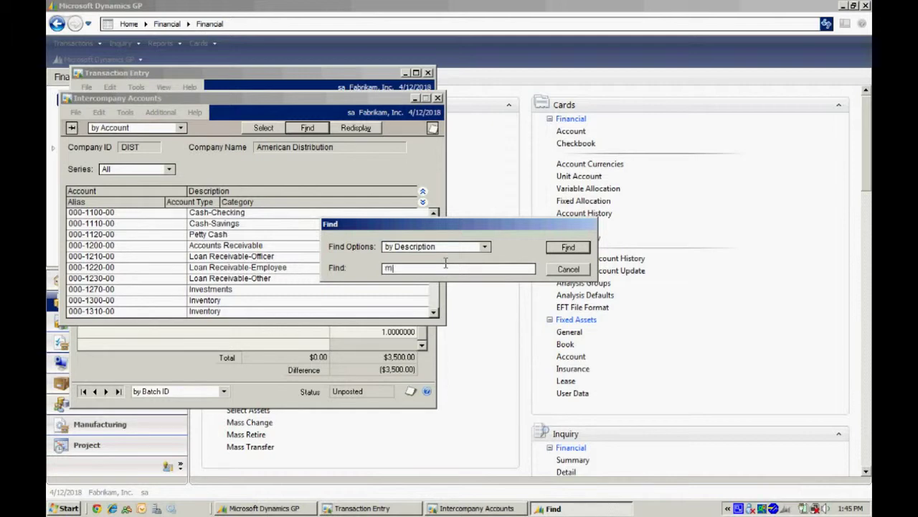
click(578, 250)
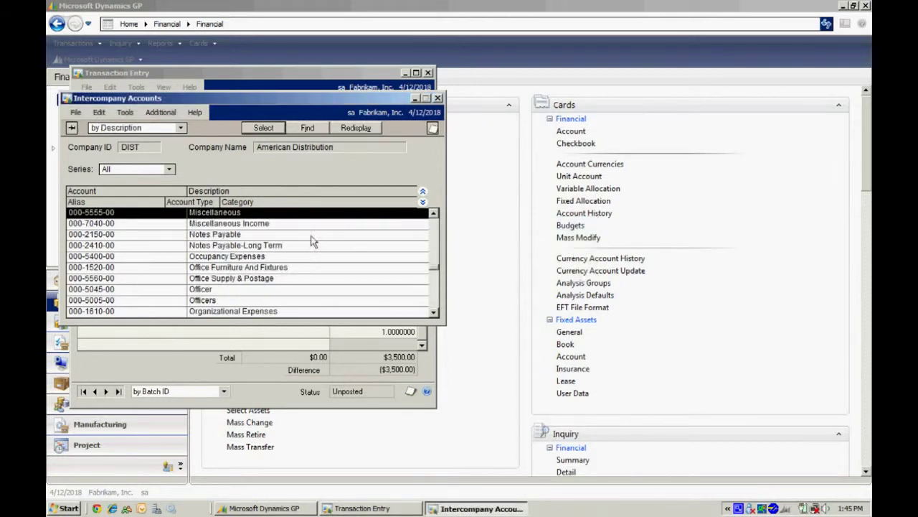
click(263, 128)
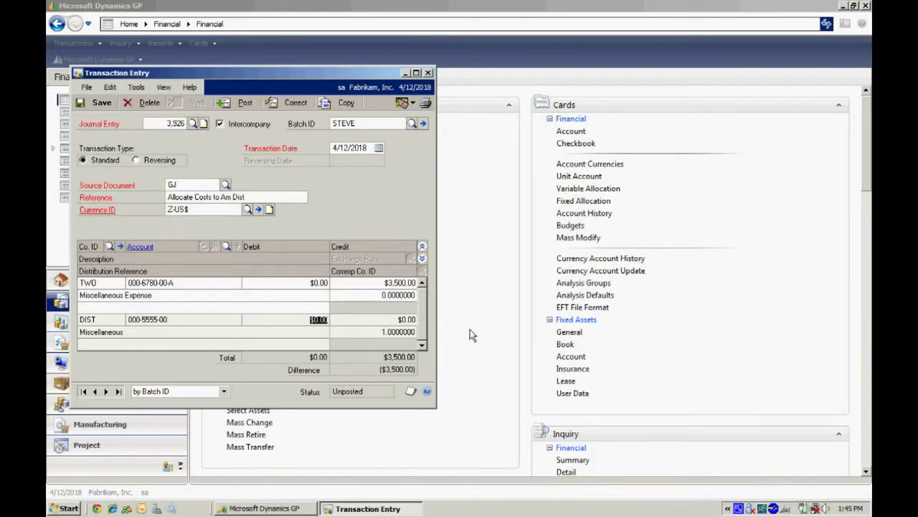
text(3500)
key(Tab)
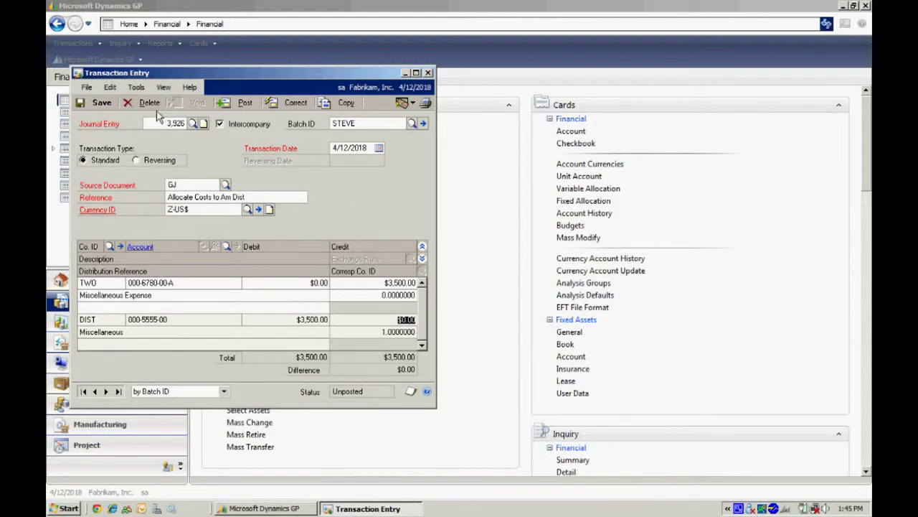
Save entry 3,926, view its edit list on screen with the four distributions, then close the report.
click(100, 102)
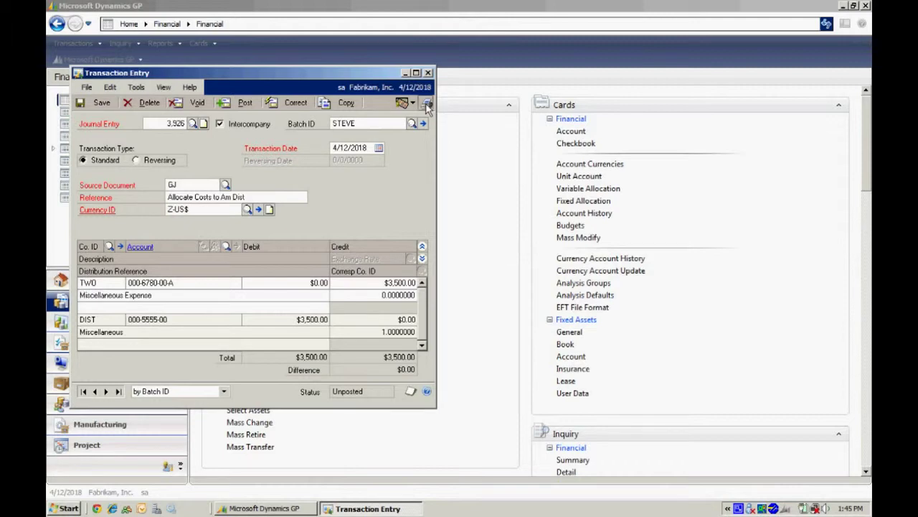
click(425, 103)
click(345, 254)
click(346, 268)
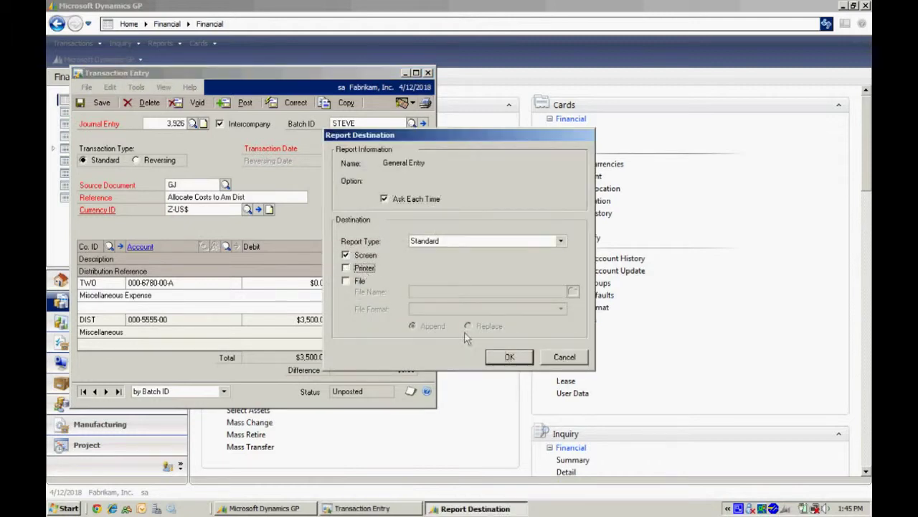
click(509, 356)
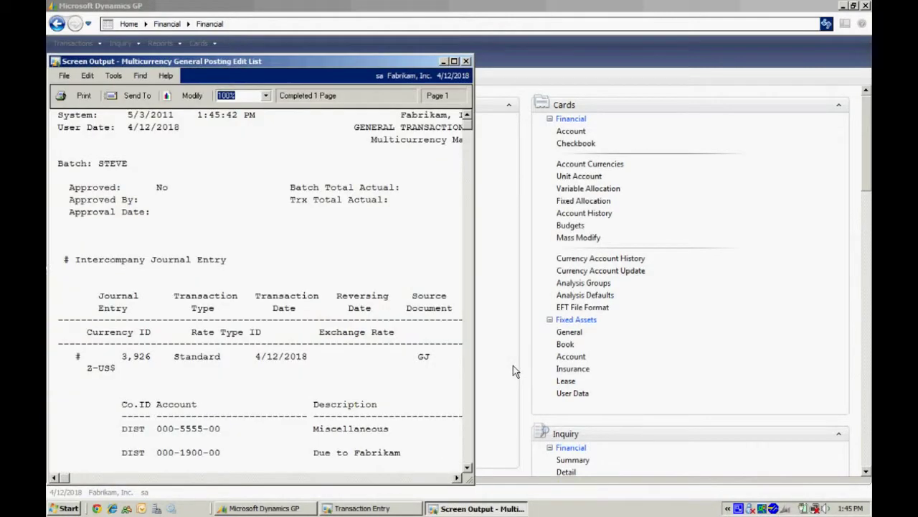
click(455, 61)
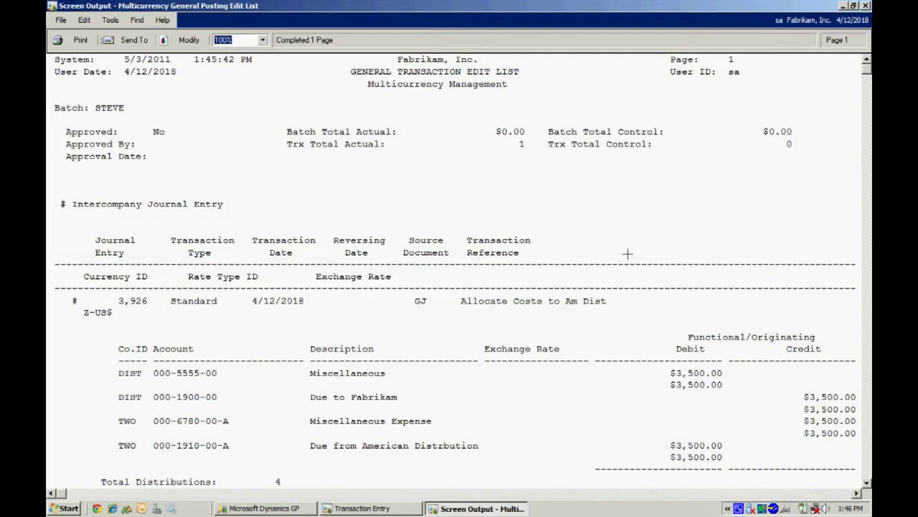
click(866, 6)
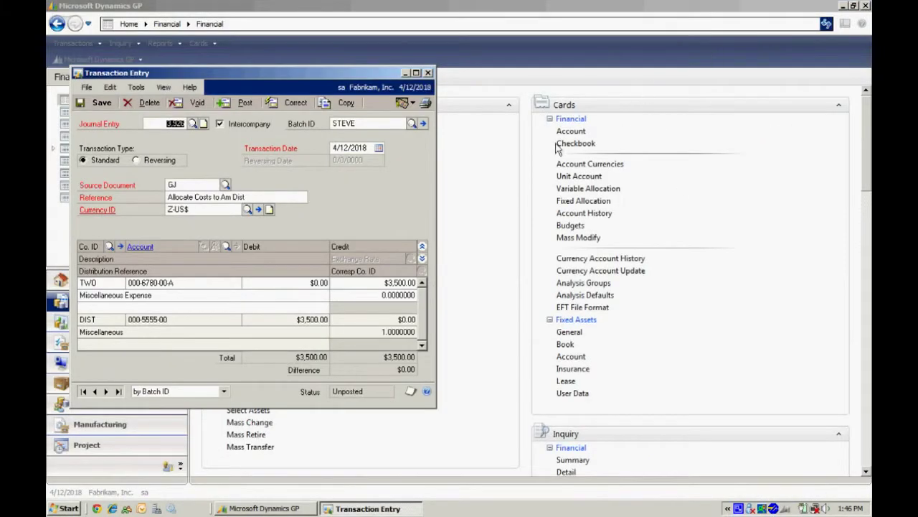
Close the Transaction Entry window and post batch STEVE from Batch Entry.
click(99, 104)
click(423, 123)
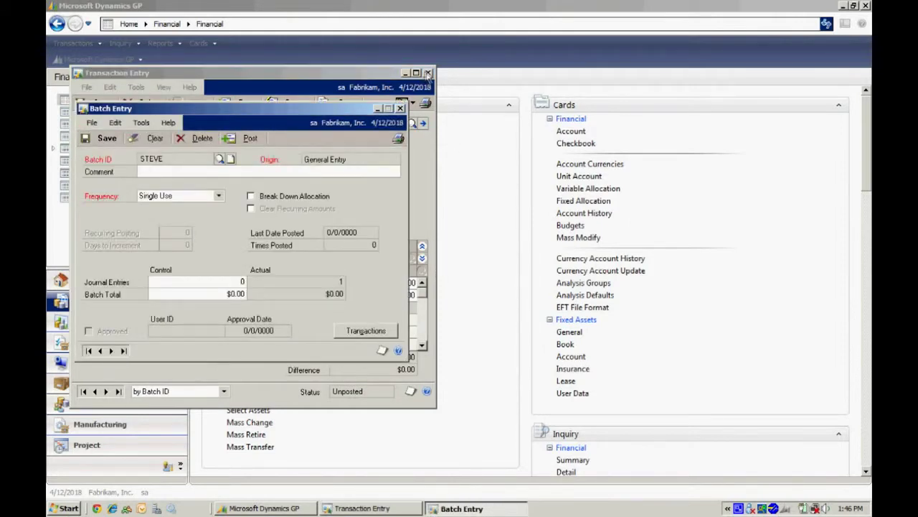
click(427, 73)
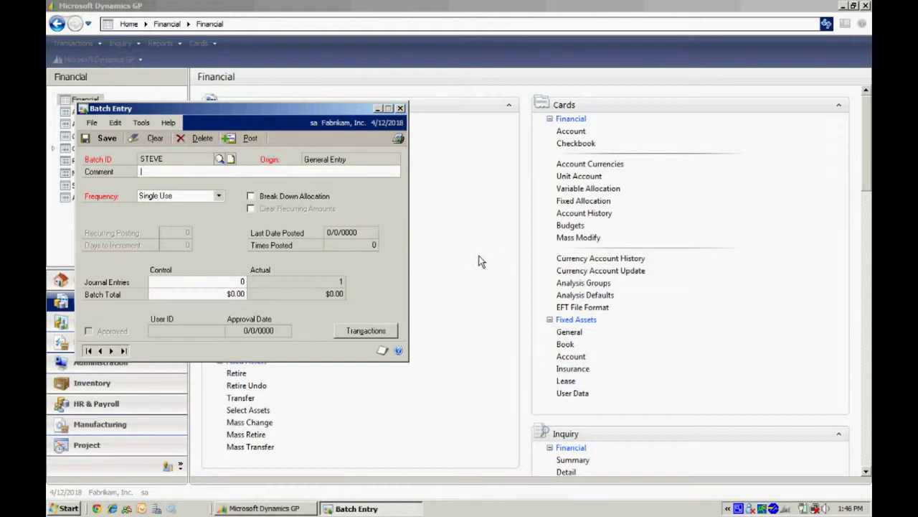
click(249, 139)
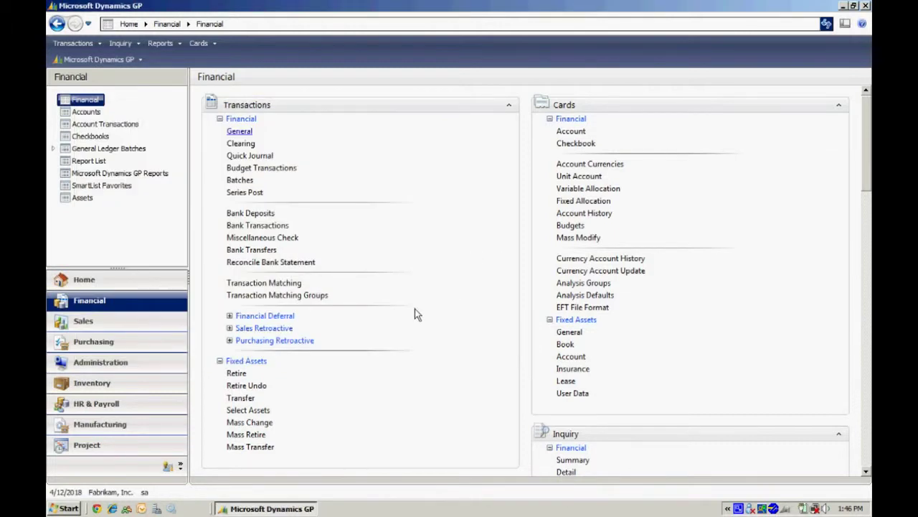
Switch the current company to American Distribution.
click(112, 492)
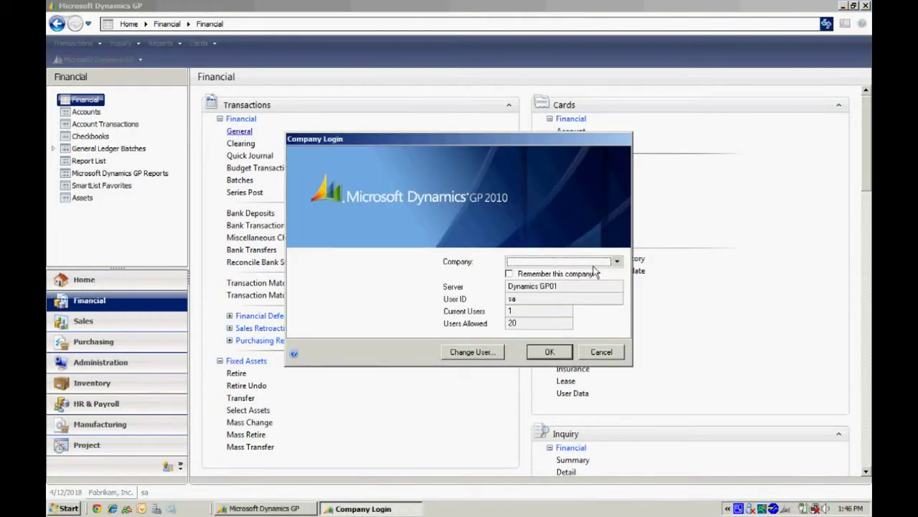
click(617, 263)
click(585, 276)
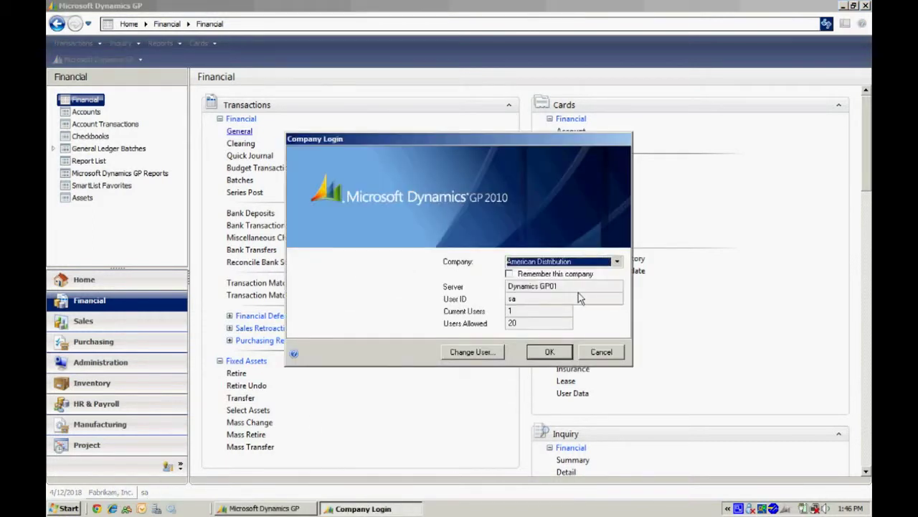
click(549, 353)
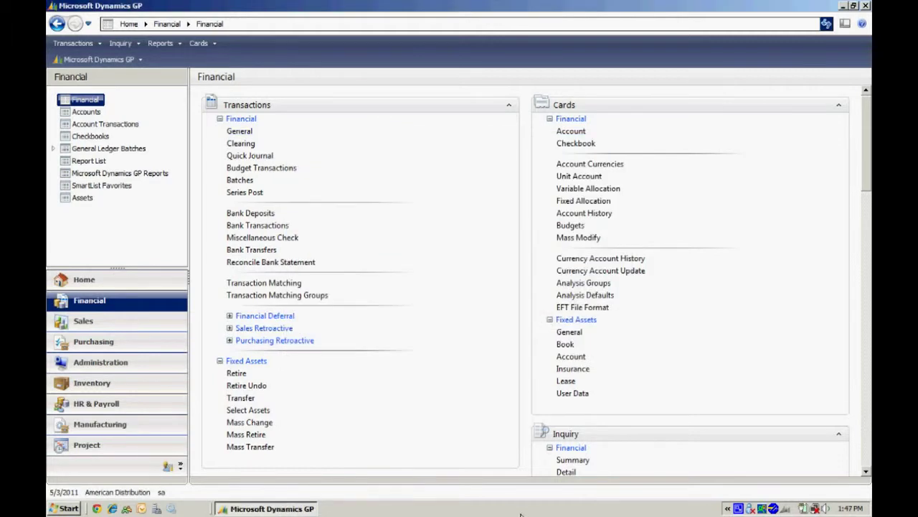
Open generated journal entry 31 and show its line descriptions.
click(243, 132)
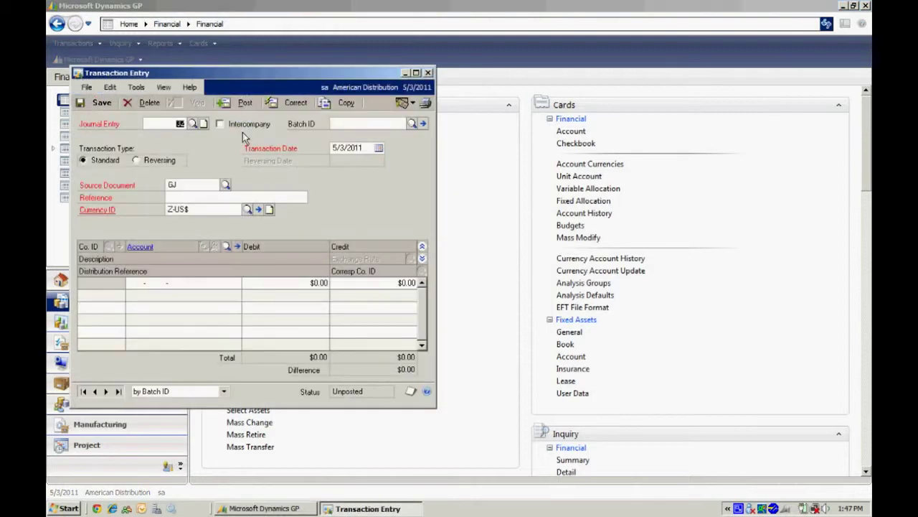
click(193, 124)
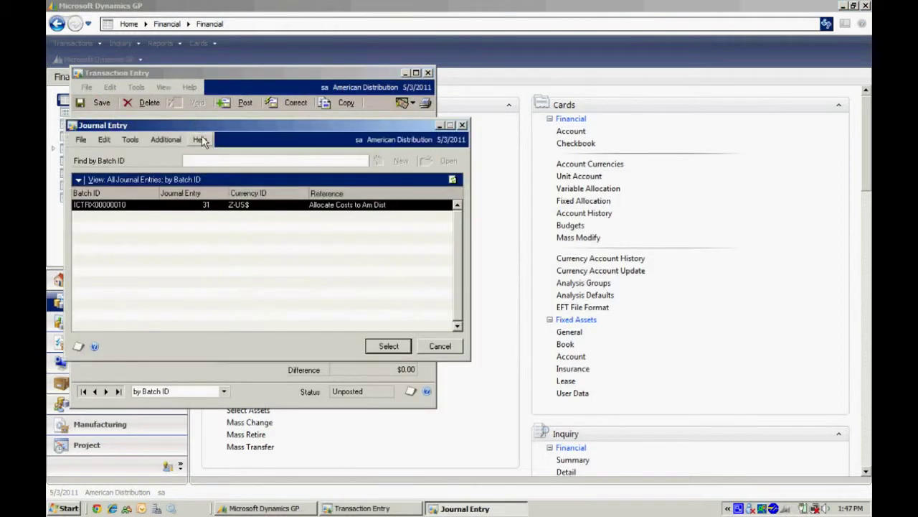
double_click(233, 206)
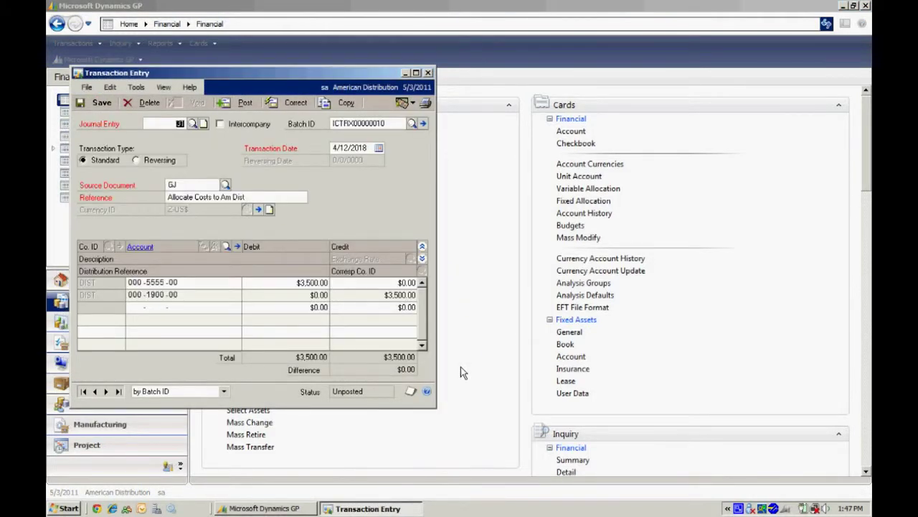
click(422, 259)
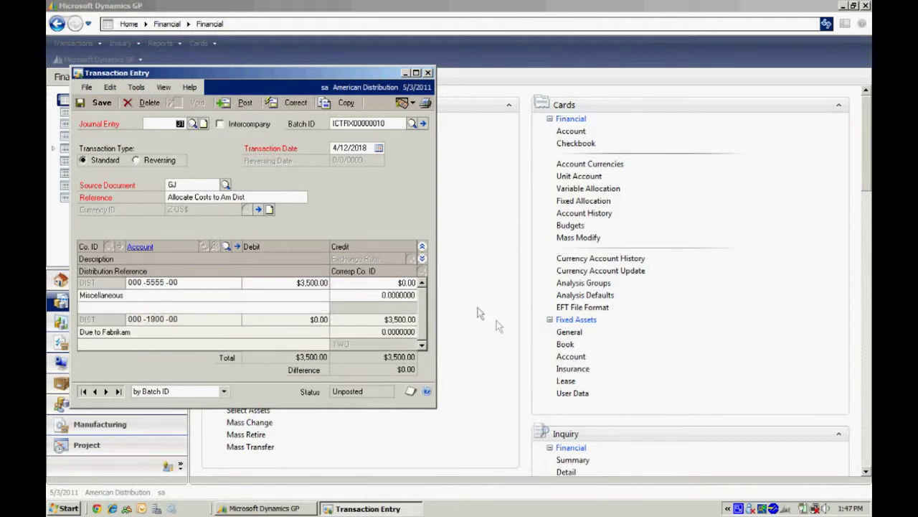